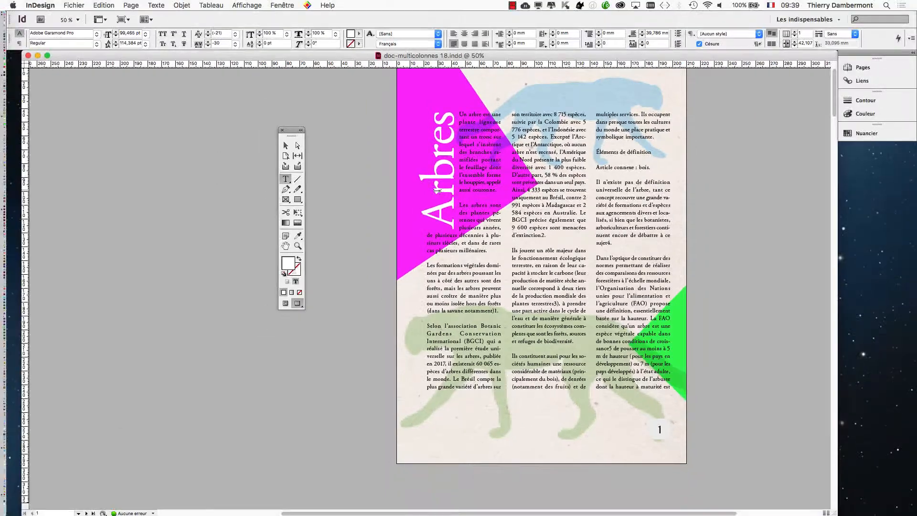
# - Move the tools palette clear of the page and remove the stray spaces inside the vertical title "Arbres"
pyautogui.moveTo(295, 131); pyautogui.dragTo(121, 128)
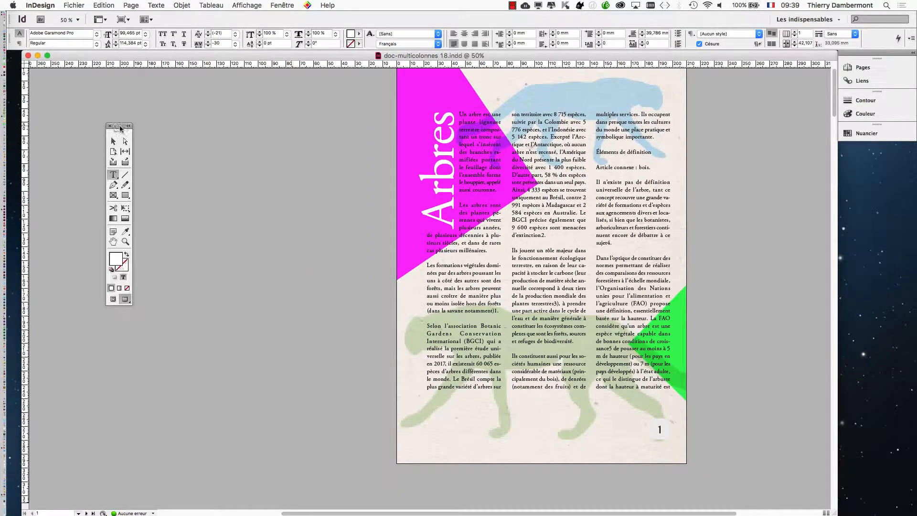
pyautogui.press('BackSpace')
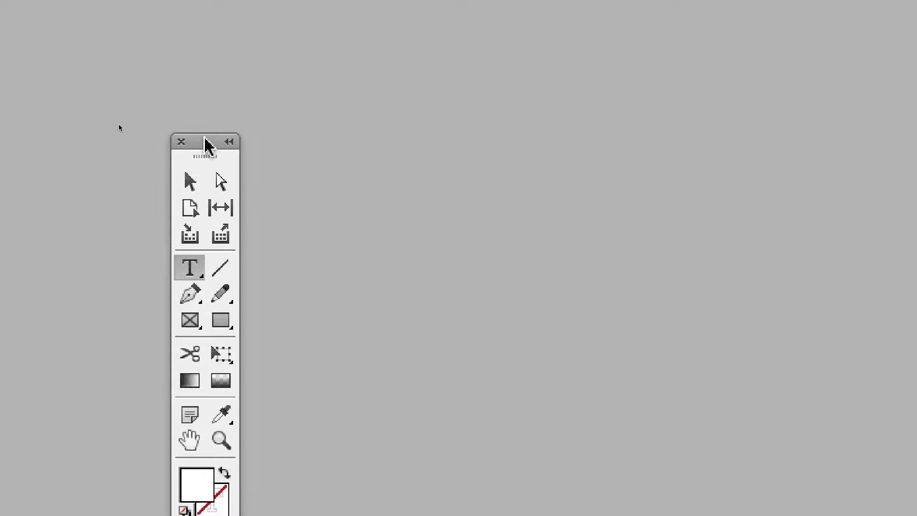
pyautogui.moveTo(204, 139); pyautogui.dragTo(222, 137)
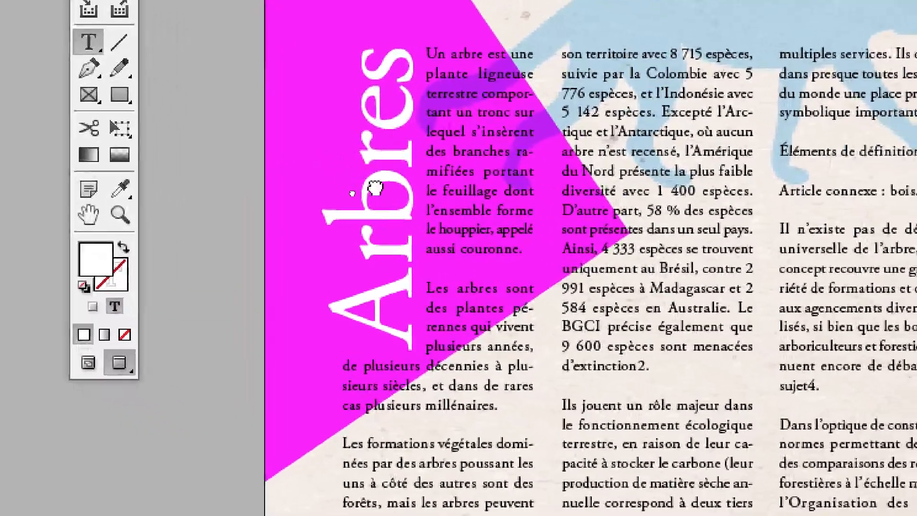
pyautogui.moveTo(376, 187); pyautogui.dragTo(395, 200)
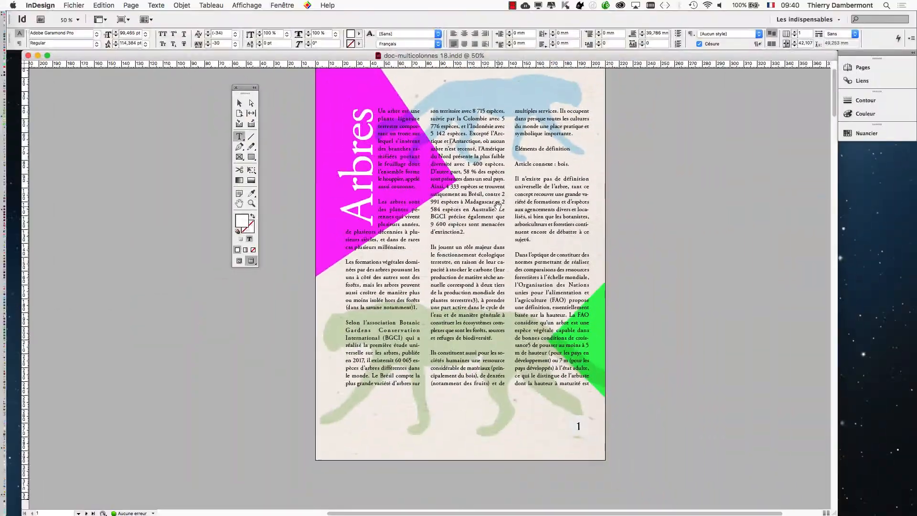
pyautogui.moveTo(581, 211); pyautogui.dragTo(585, 298)
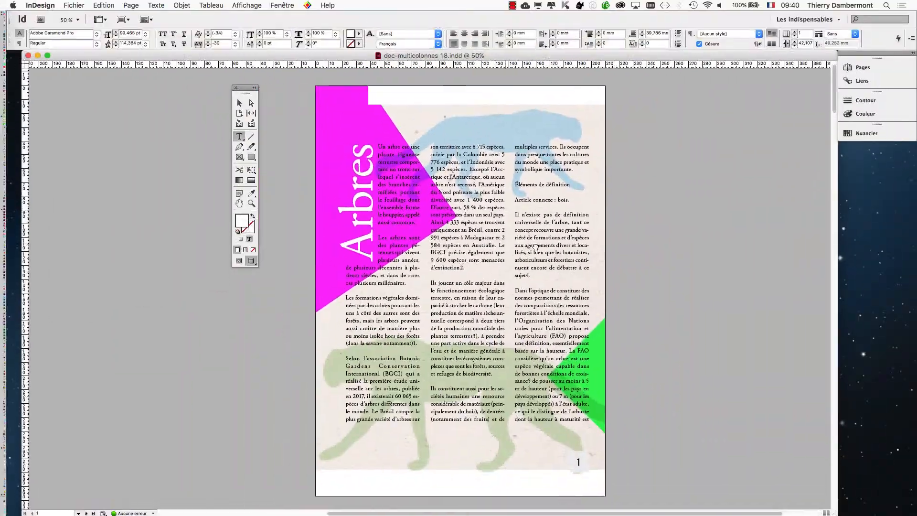
pyautogui.moveTo(536, 248); pyautogui.dragTo(558, 235)
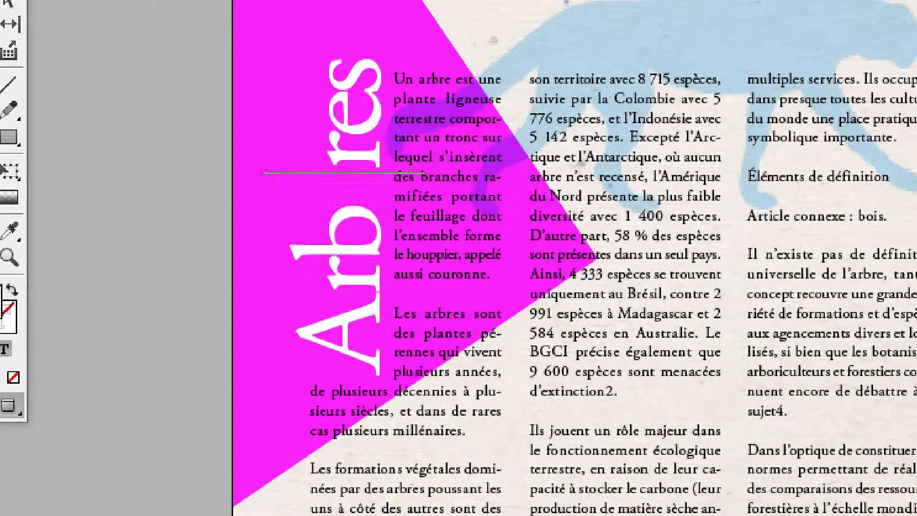
pyautogui.press('BackSpace')
pyautogui.press('BackSpace')
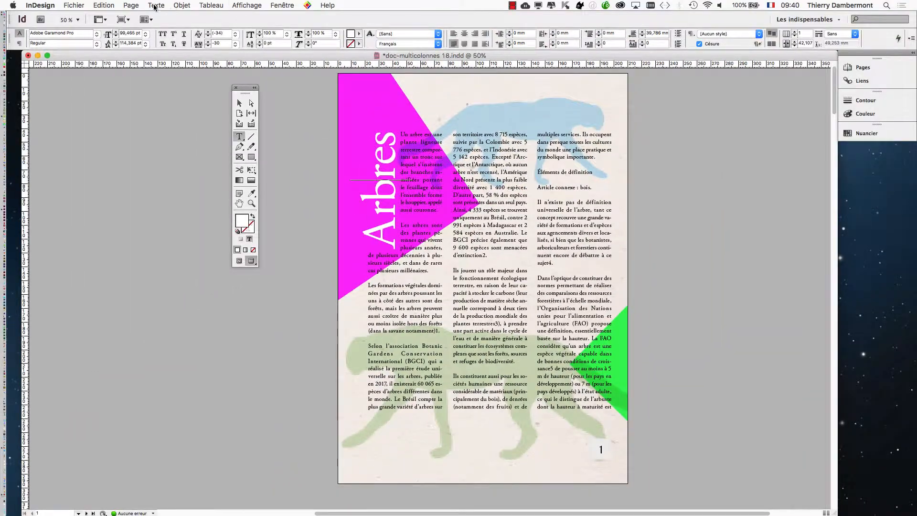
# - Display the paragraph styles list, place it beside the title and enlarge it
pyautogui.click(154, 6)
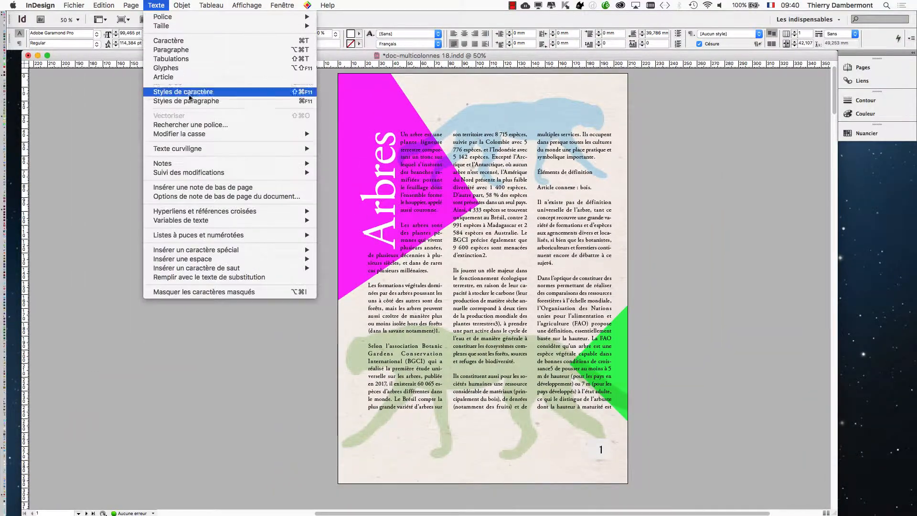
pyautogui.click(191, 96)
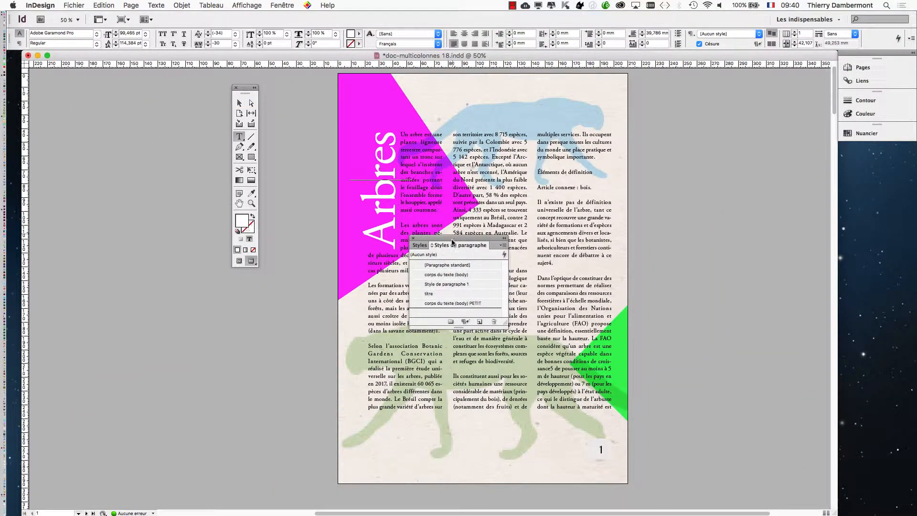
pyautogui.moveTo(453, 241); pyautogui.dragTo(569, 118)
pyautogui.moveTo(621, 202); pyautogui.dragTo(721, 265)
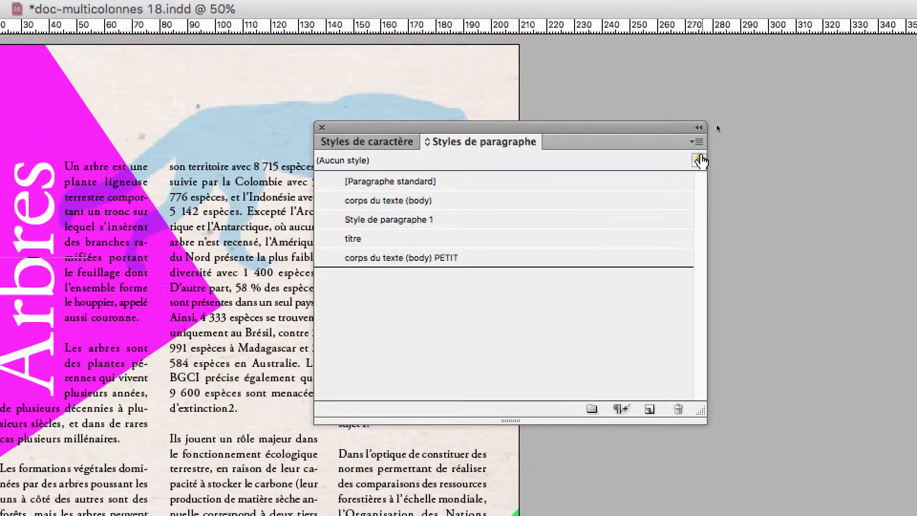
# - Start a new paragraph style from the formatting of "Arbres" and review its settings through to the character color
pyautogui.click(769, 30)
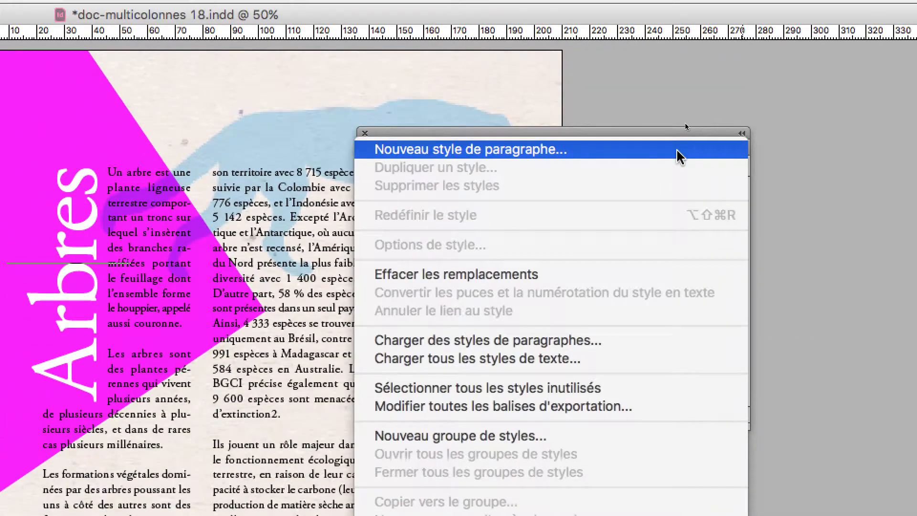
pyautogui.click(678, 150)
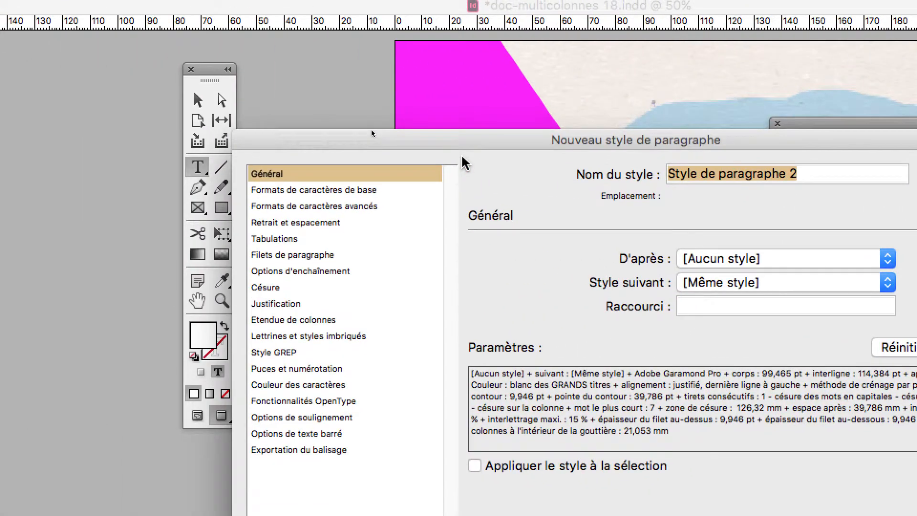
pyautogui.moveTo(472, 137); pyautogui.dragTo(878, 42)
pyautogui.click(558, 136)
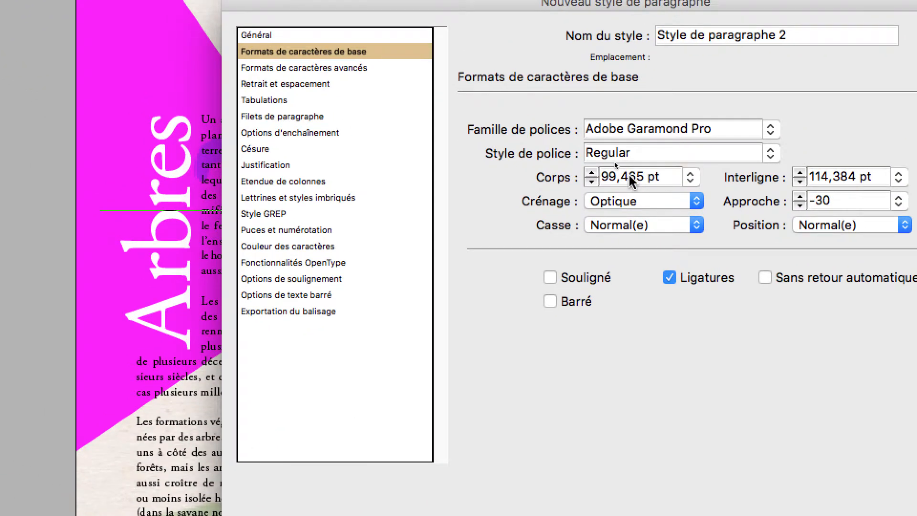
pyautogui.press('Down')
pyautogui.press('Down')
pyautogui.press('Down')
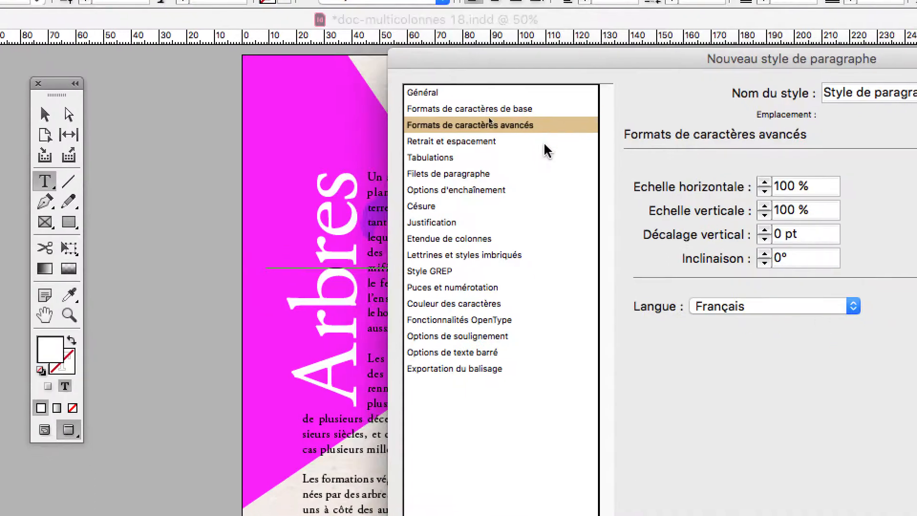
pyautogui.press('Down')
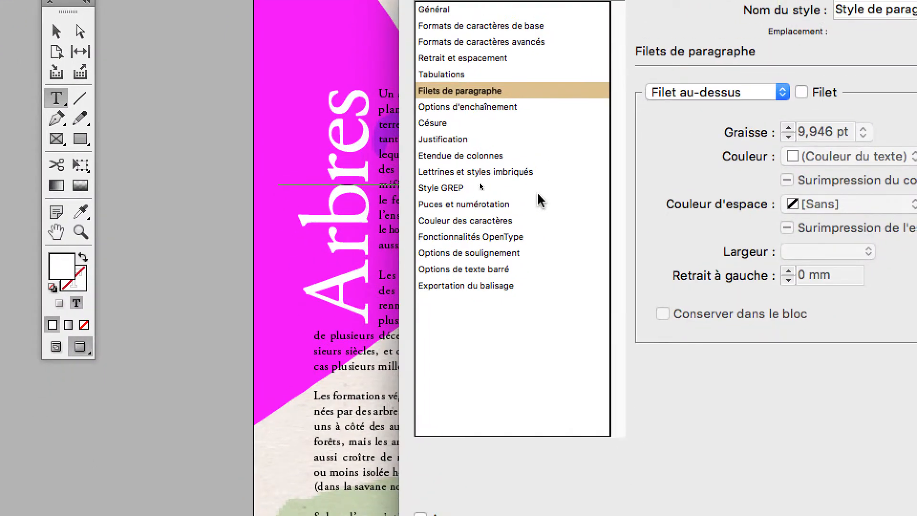
pyautogui.click(545, 250)
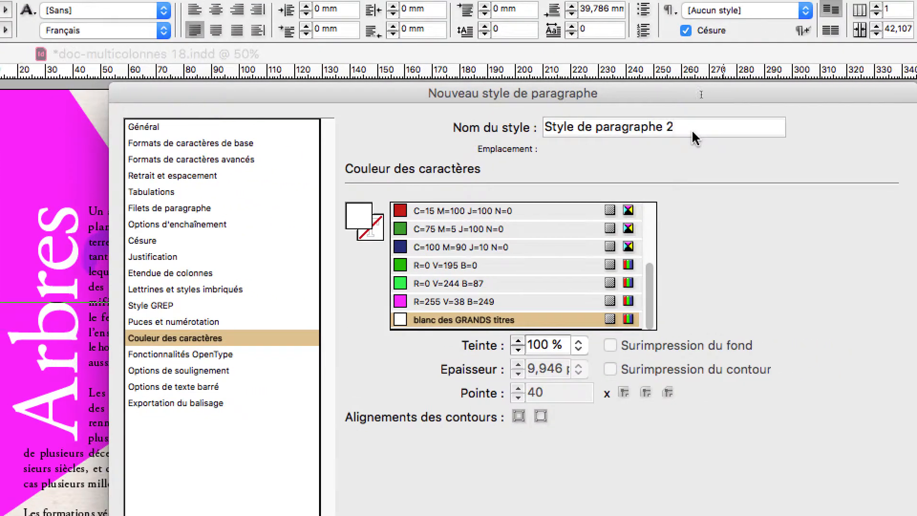
# - Name the new paragraph style "grands titres sur bloc texte (parent)" and create it
pyautogui.moveTo(769, 144); pyautogui.dragTo(568, 145)
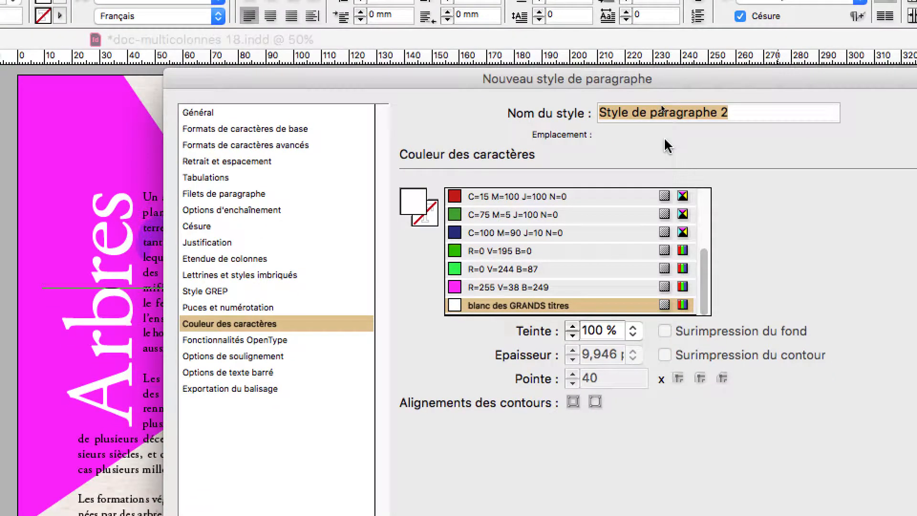
pyautogui.write('gr')
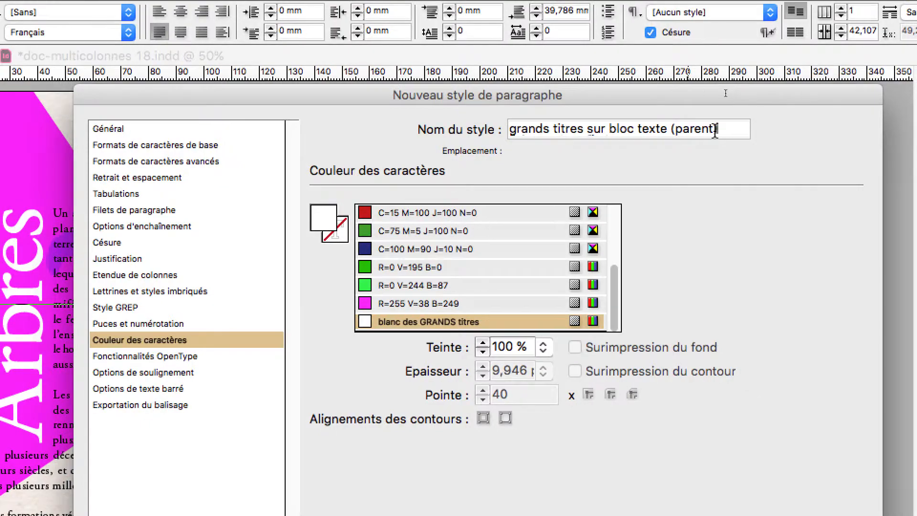
pyautogui.moveTo(758, 123); pyautogui.dragTo(693, 132)
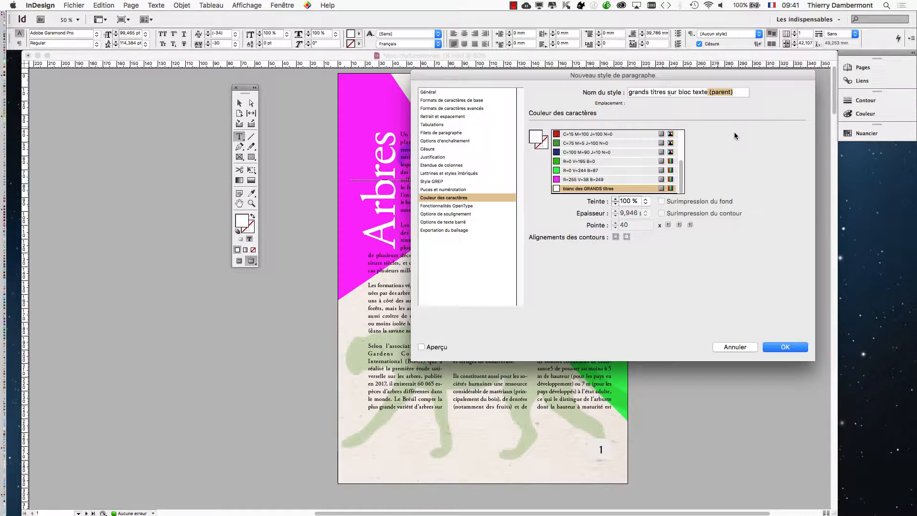
pyautogui.click(800, 348)
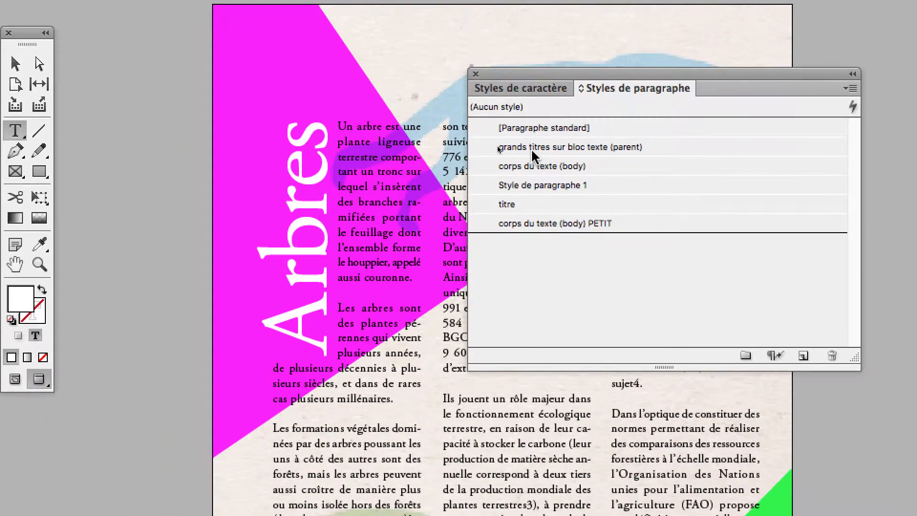
# - Apply "grands titres sur bloc texte (parent)" to the title "Arbres" and reorder that style below "Style de paragraphe 1"
pyautogui.click(536, 200)
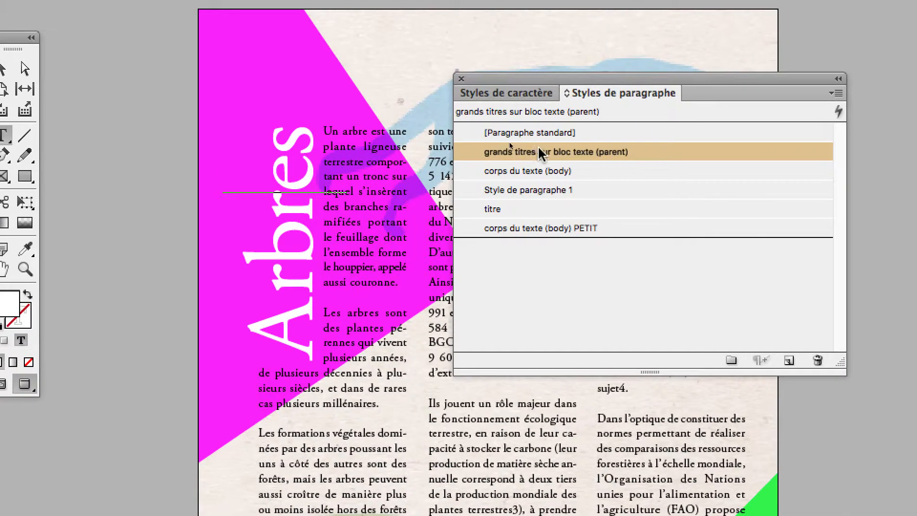
pyautogui.moveTo(521, 152); pyautogui.dragTo(518, 203)
pyautogui.moveTo(517, 170); pyautogui.dragTo(518, 172)
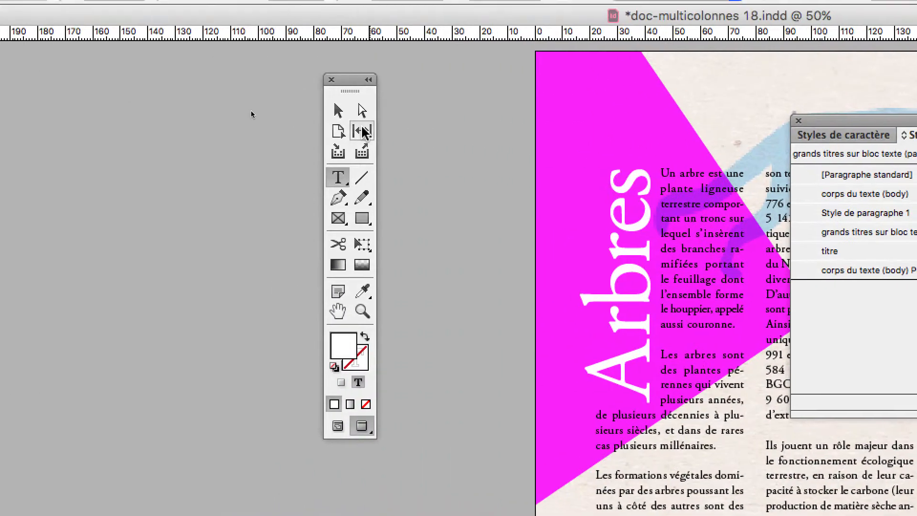
# - Deselect everything and place the text cursor back in "Arbres" to check which paragraph style it uses
pyautogui.click(65, 64)
pyautogui.click(176, 127)
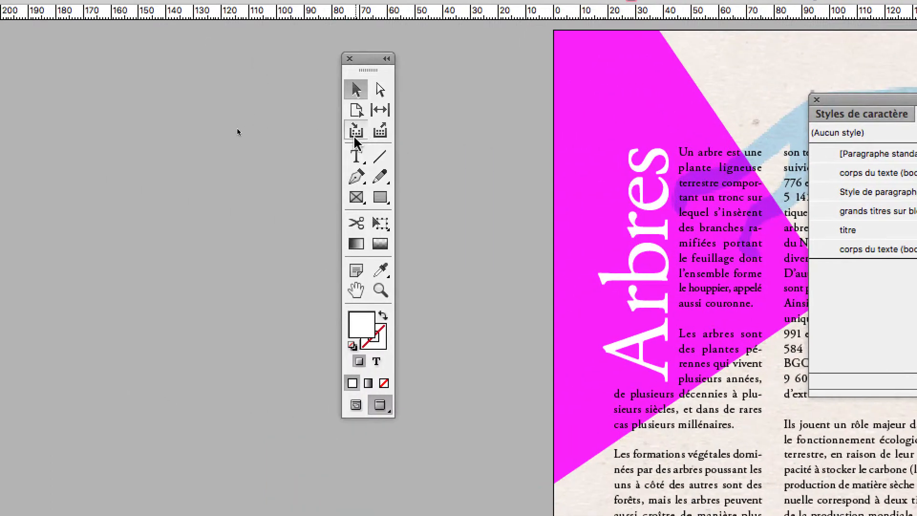
pyautogui.click(357, 155)
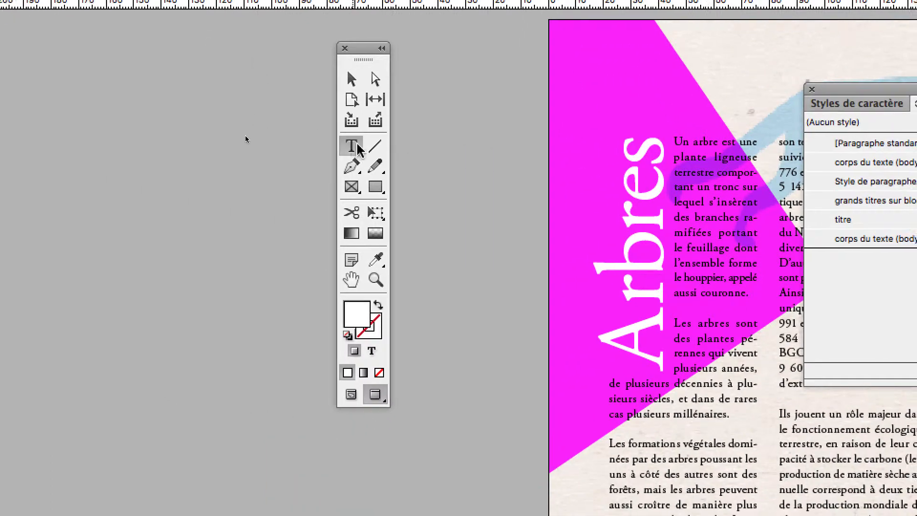
pyautogui.click(646, 213)
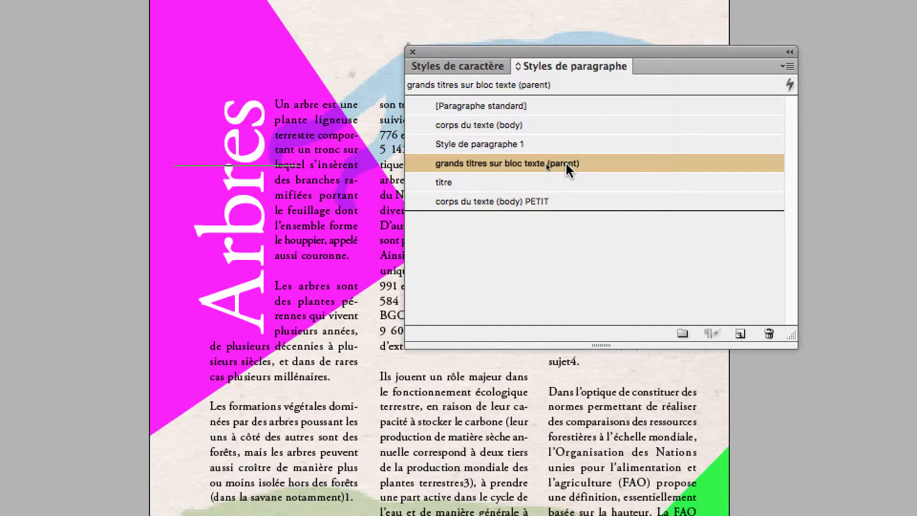
pyautogui.press('Escape')
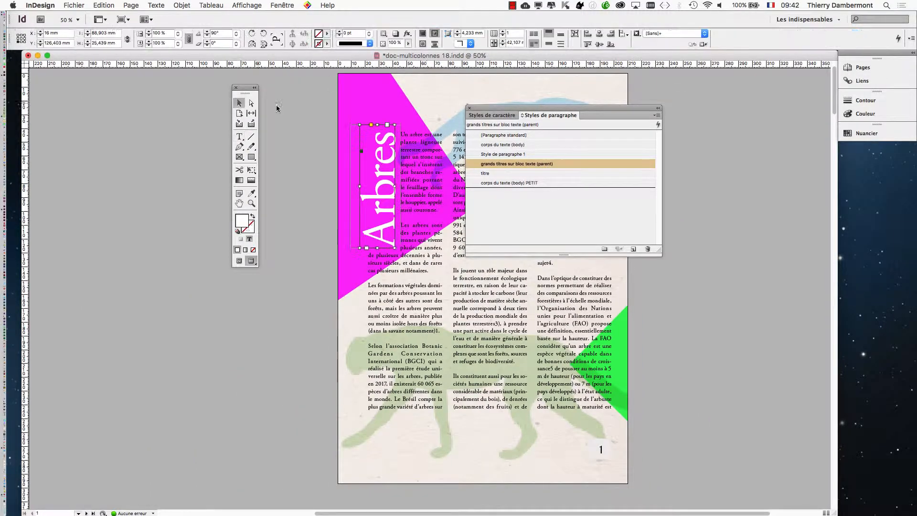
# - Move the styles list aside, deselect the "Arbres" frame and place the text cursor in the title "les géants" on page 4
pyautogui.moveTo(481, 111); pyautogui.dragTo(607, 111)
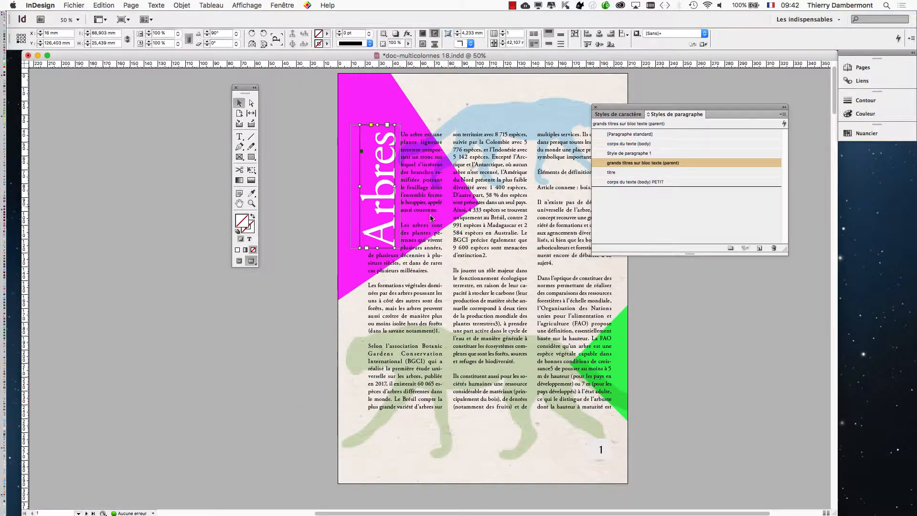
pyautogui.click(298, 302)
pyautogui.scroll(-10, 301, 301)
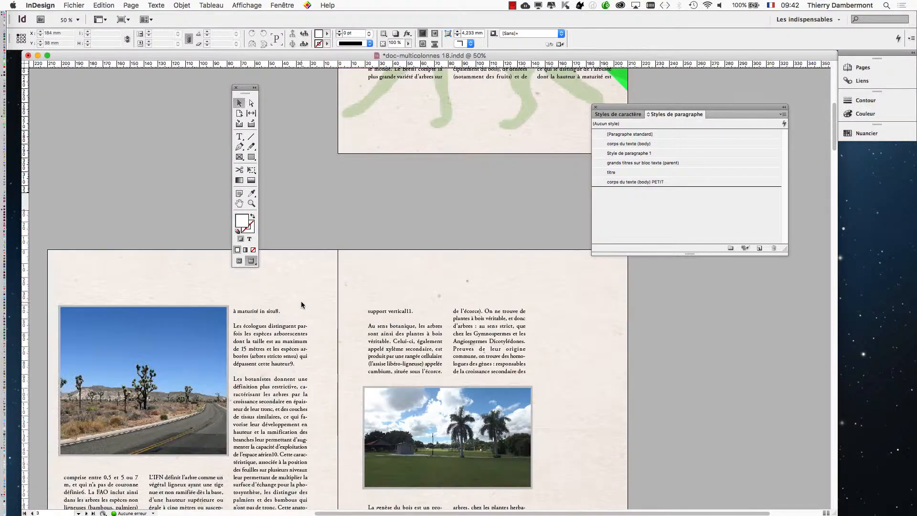
pyautogui.scroll(-11, 302, 304)
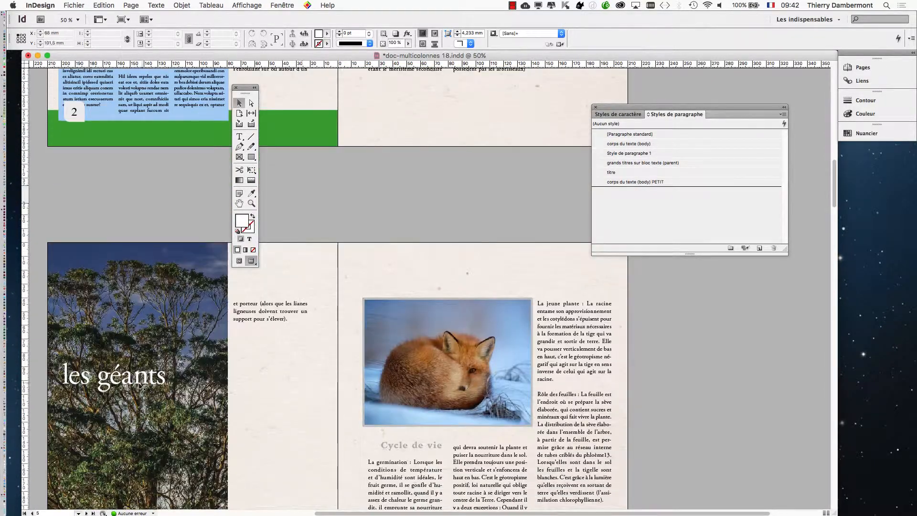
pyautogui.scroll(2, 125, 391)
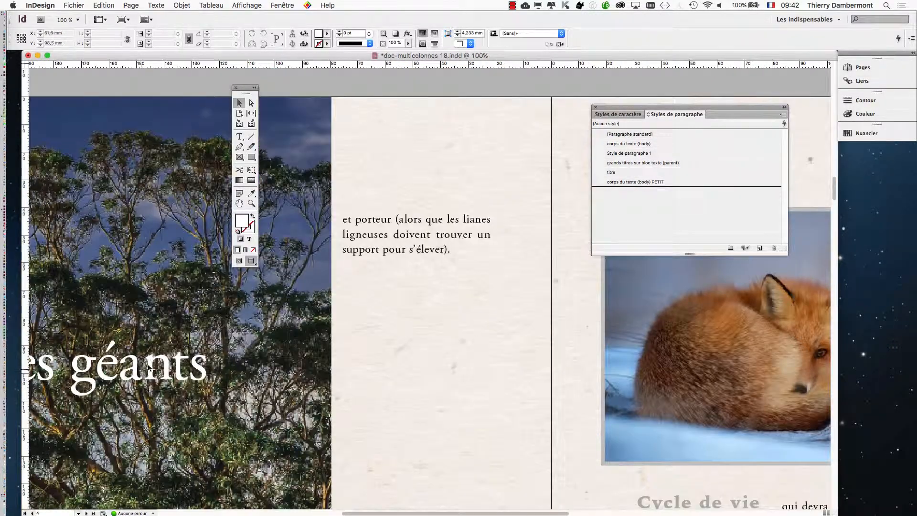
pyautogui.moveTo(194, 367); pyautogui.dragTo(560, 268)
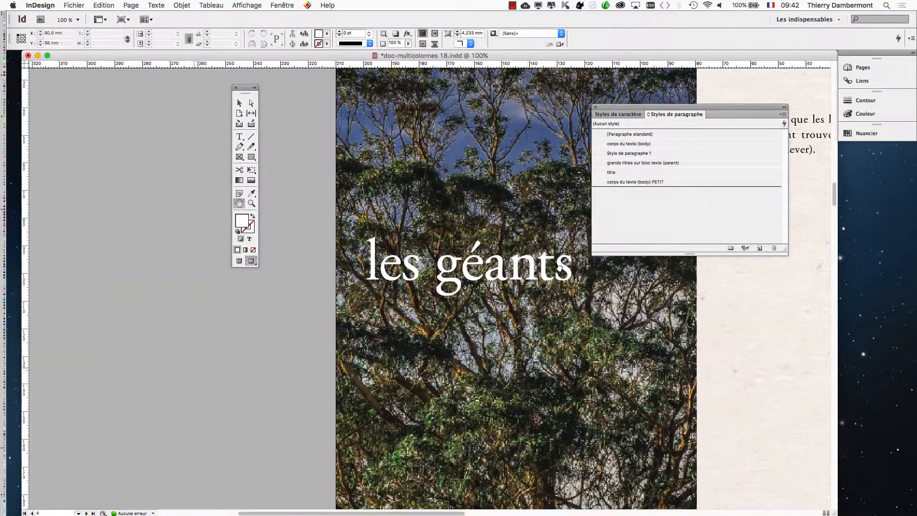
pyautogui.scroll(1, 539, 266)
pyautogui.moveTo(616, 108); pyautogui.dragTo(654, 101)
pyautogui.click(246, 136)
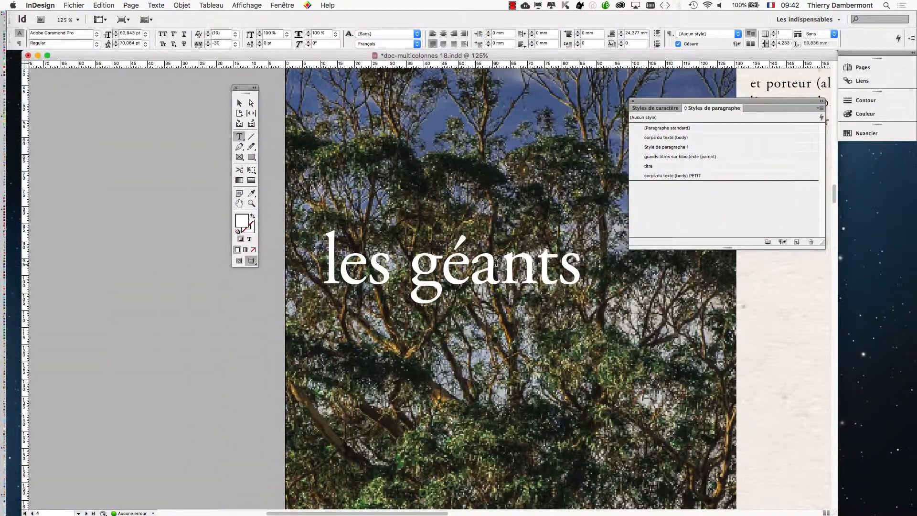
# - Create a new paragraph style from the title "les géants" and name it "grand titre sur image (enfant)"
pyautogui.moveTo(649, 106); pyautogui.dragTo(620, 167)
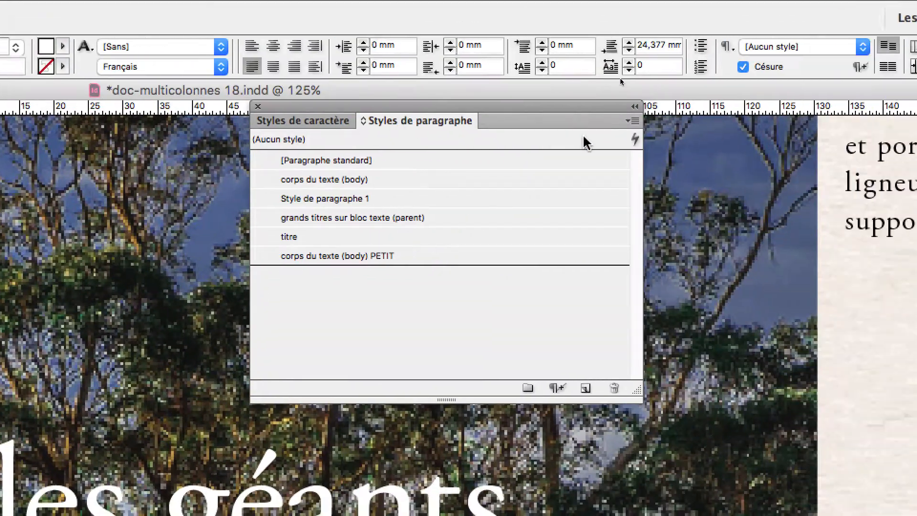
pyautogui.click(634, 121)
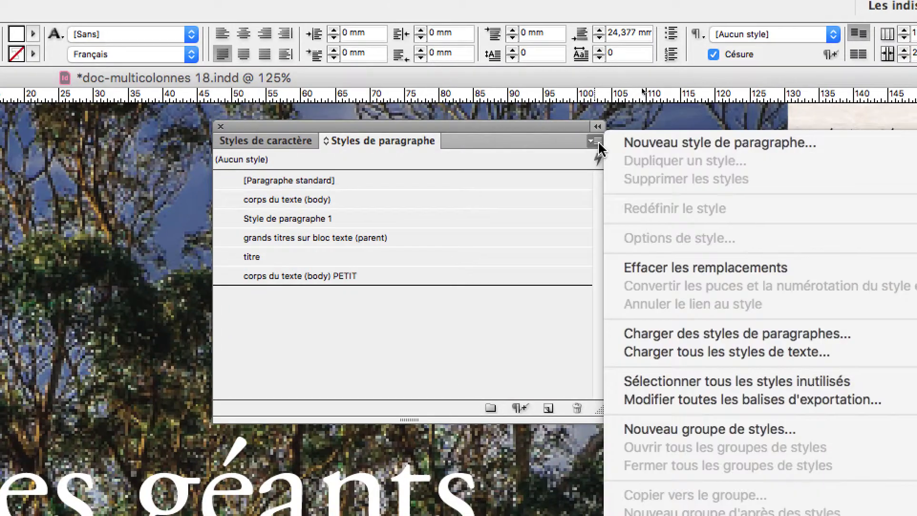
pyautogui.click(635, 143)
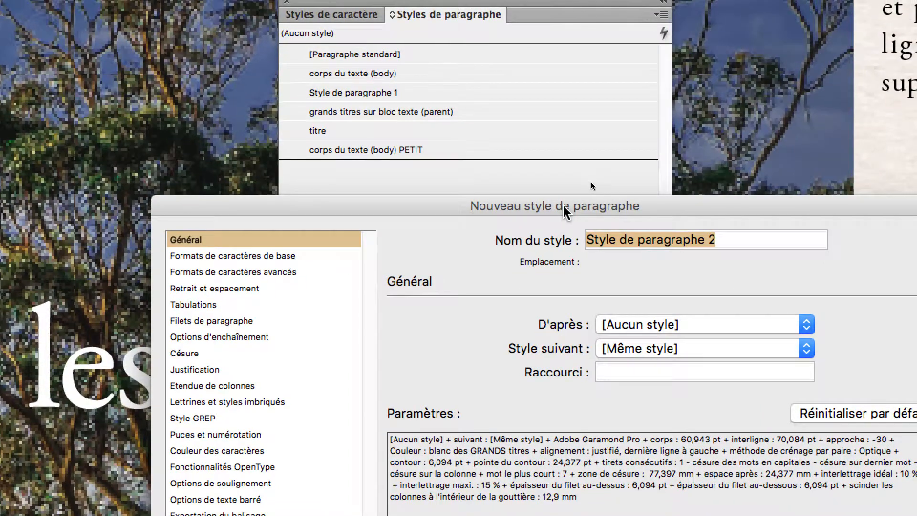
pyautogui.write('grand ti')
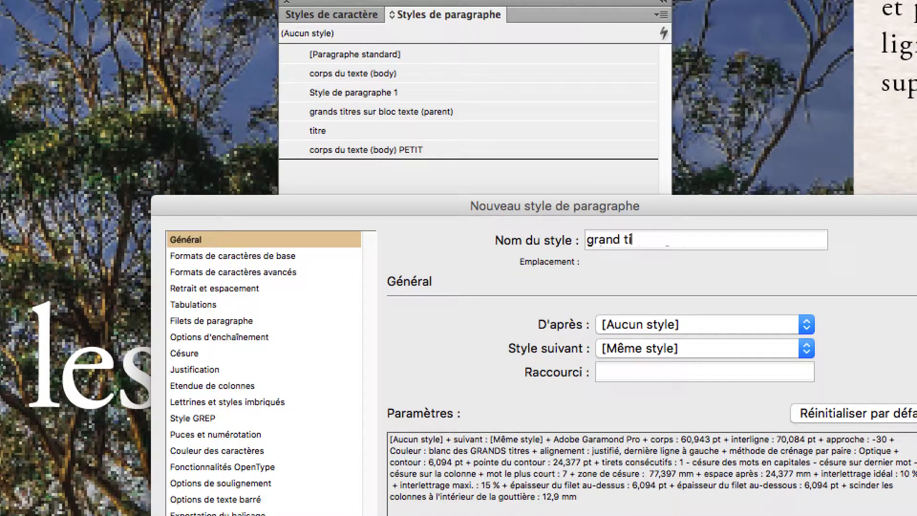
pyautogui.write('tre sur image ')
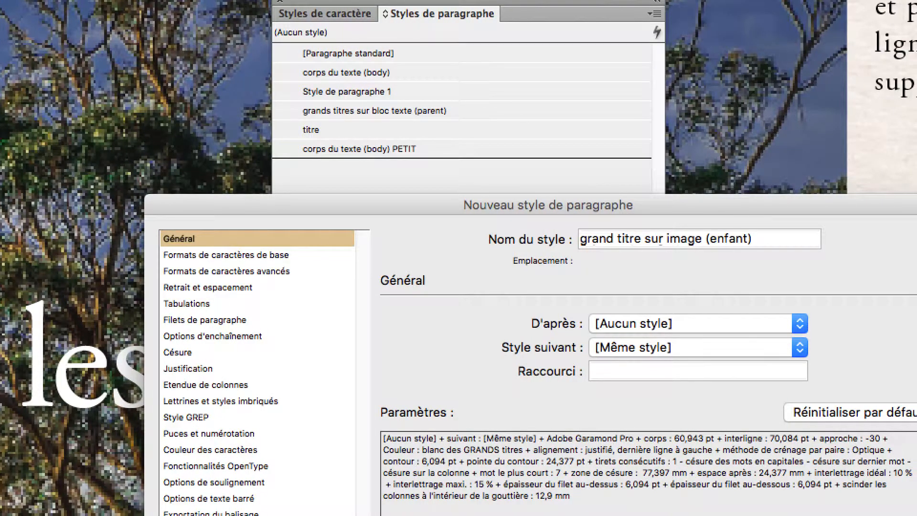
pyautogui.write('(enfant)')
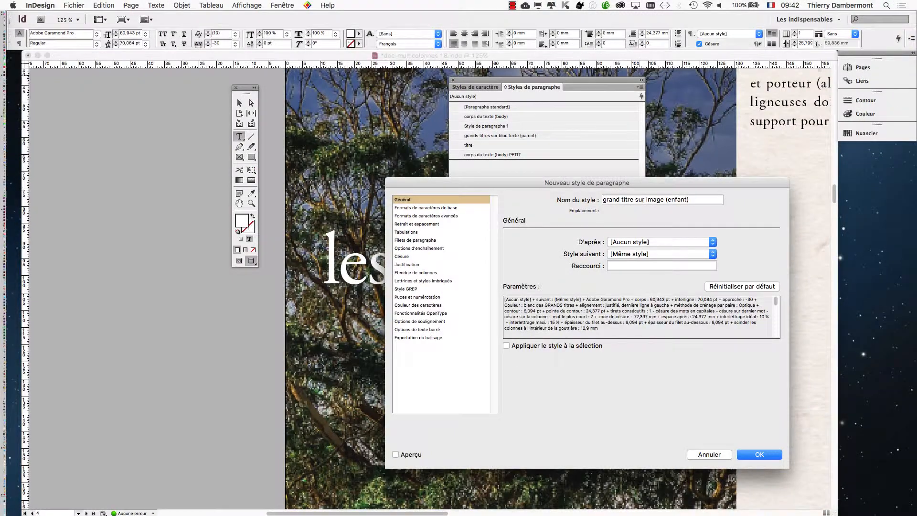
pyautogui.press('Return')
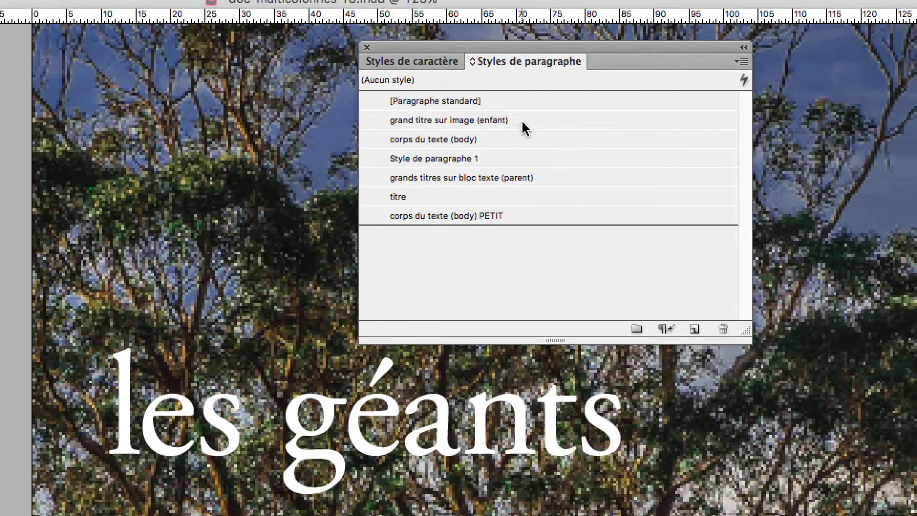
# - Apply "grand titre sur image (enfant)" to the title "les géants" and reorder that style directly below "grands titres sur bloc texte (parent)"
pyautogui.moveTo(524, 128); pyautogui.dragTo(378, 131)
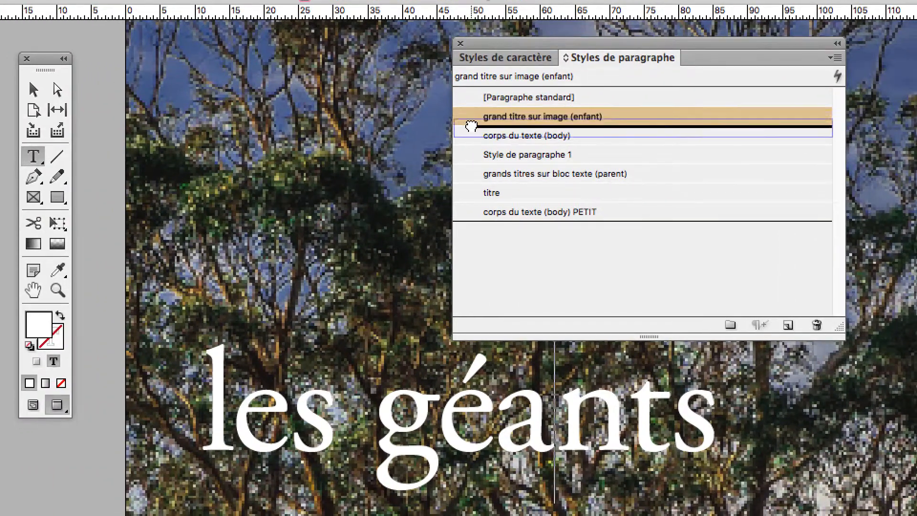
pyautogui.moveTo(471, 126); pyautogui.dragTo(472, 181)
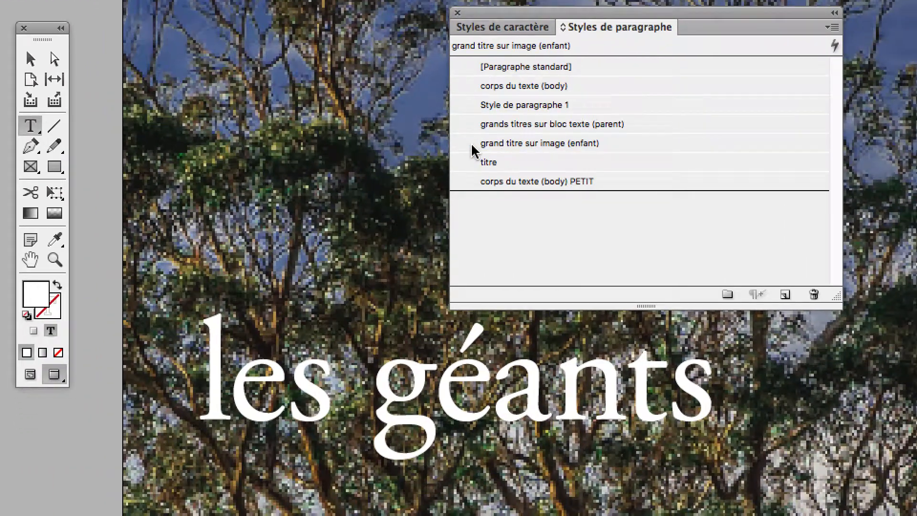
pyautogui.click(454, 147)
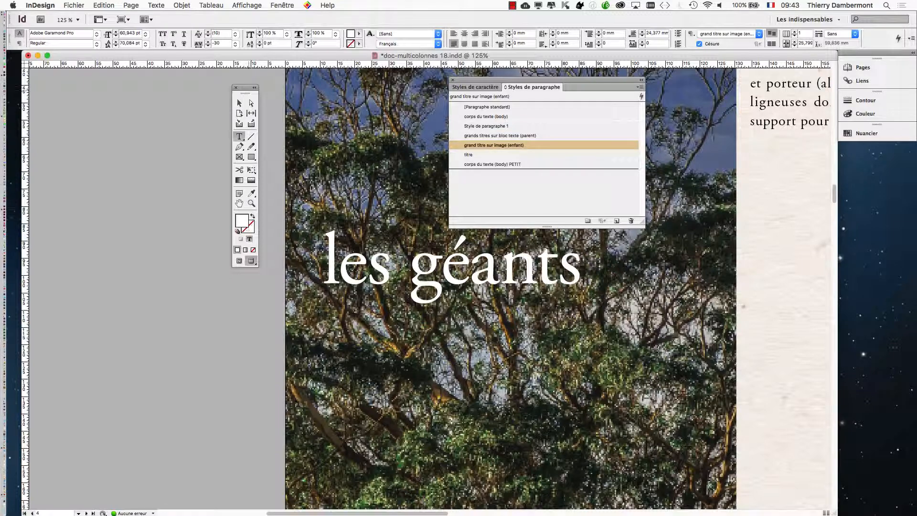
# - Move the floating tools and the paragraph styles list away from the title "les géants" to clear the image area
pyautogui.moveTo(245, 87); pyautogui.dragTo(153, 92)
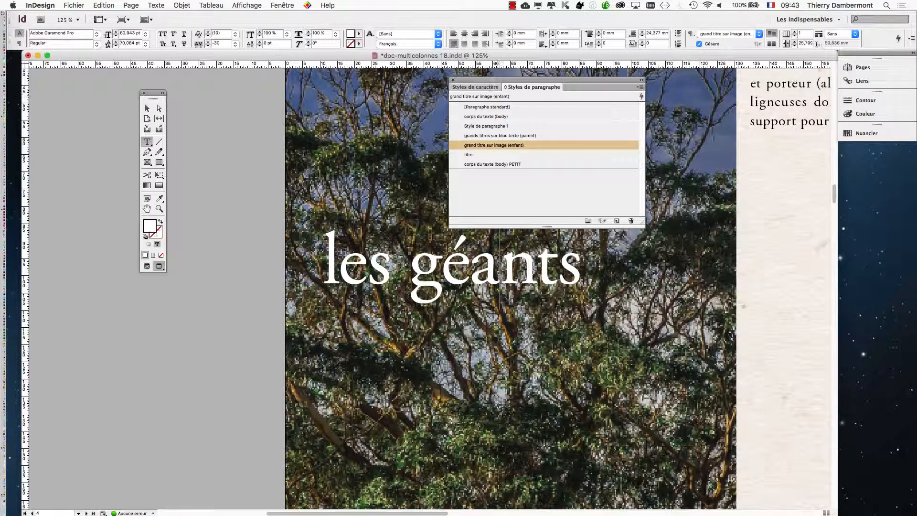
pyautogui.moveTo(547, 79); pyautogui.dragTo(766, 168)
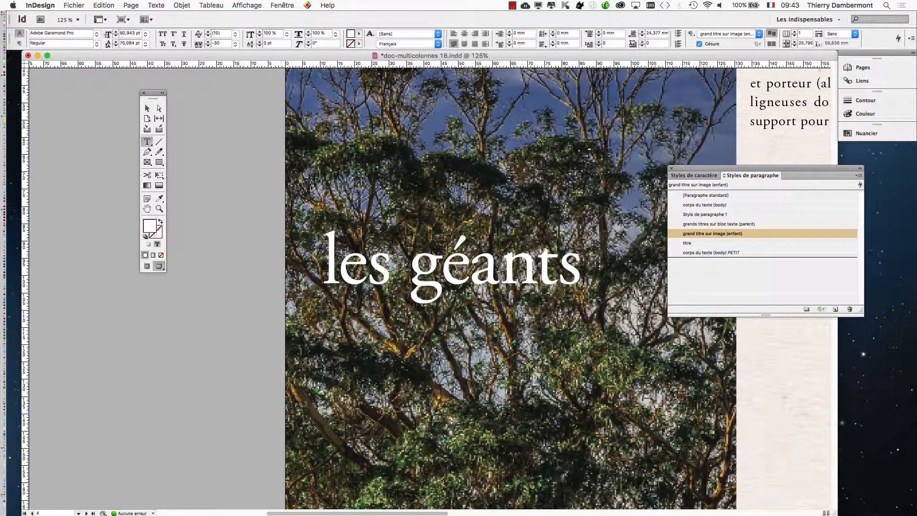